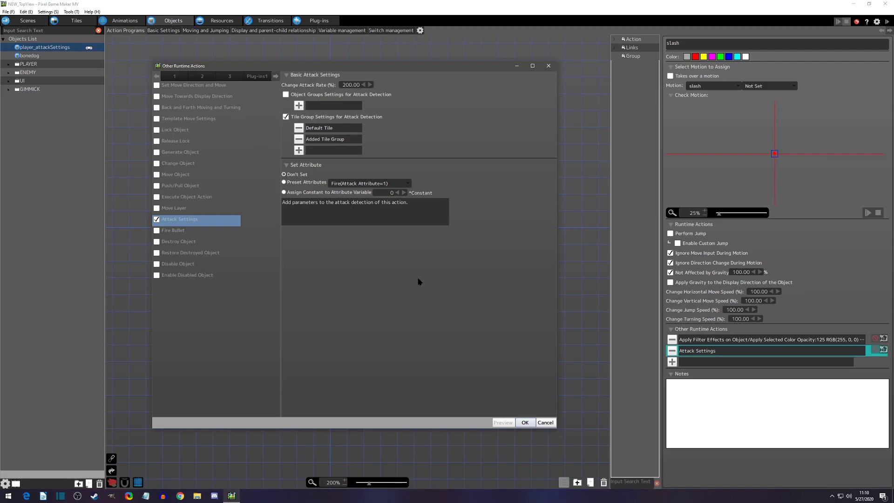
# Close the slash Attack Settings and inspect player_attackSettings' Attack Attribute variable, leaving nothing selected.
pyautogui.click(525, 423)
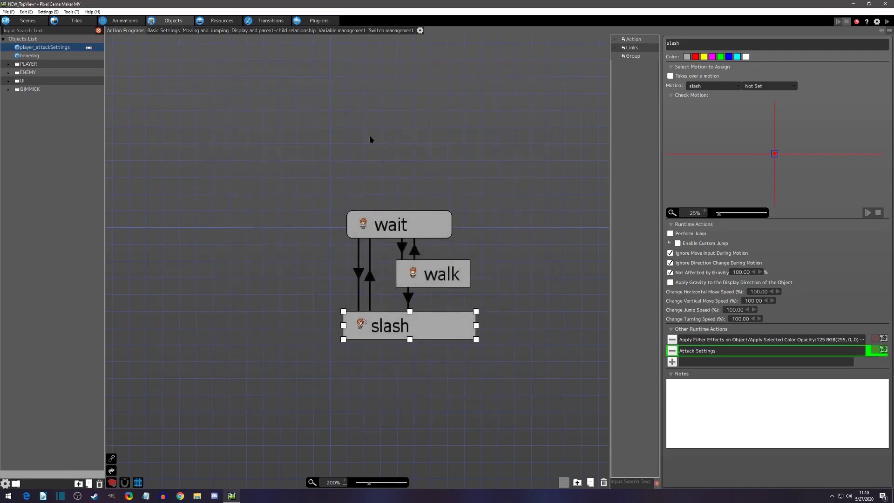
pyautogui.click(339, 31)
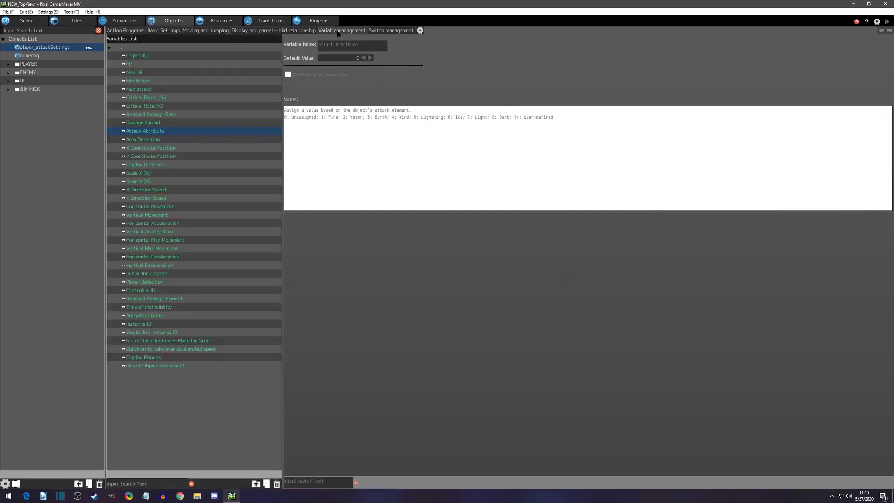
pyautogui.click(164, 133)
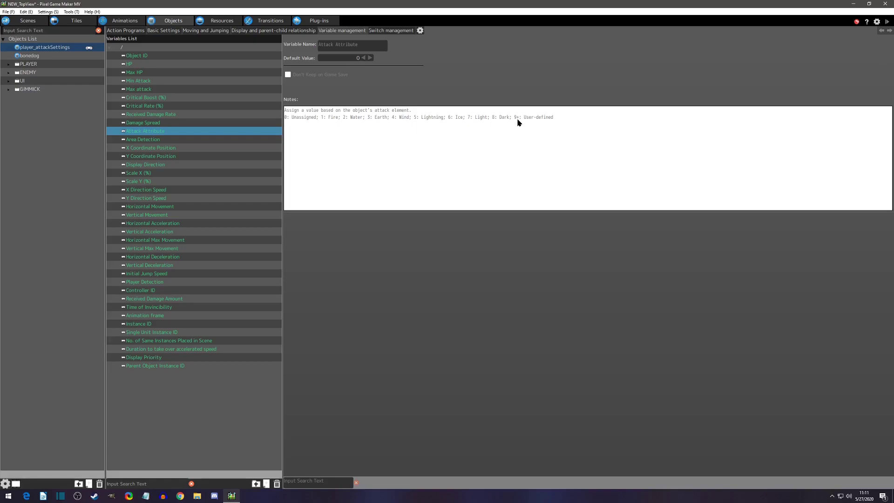
pyautogui.click(413, 159)
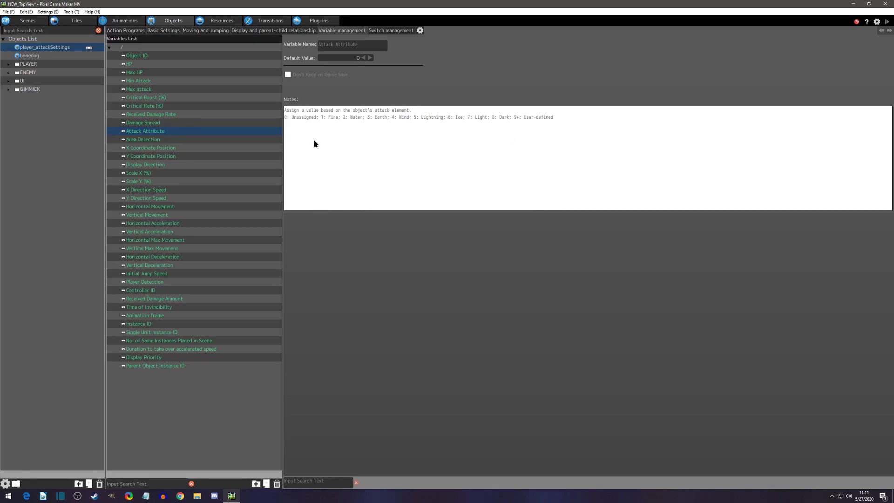
pyautogui.click(157, 385)
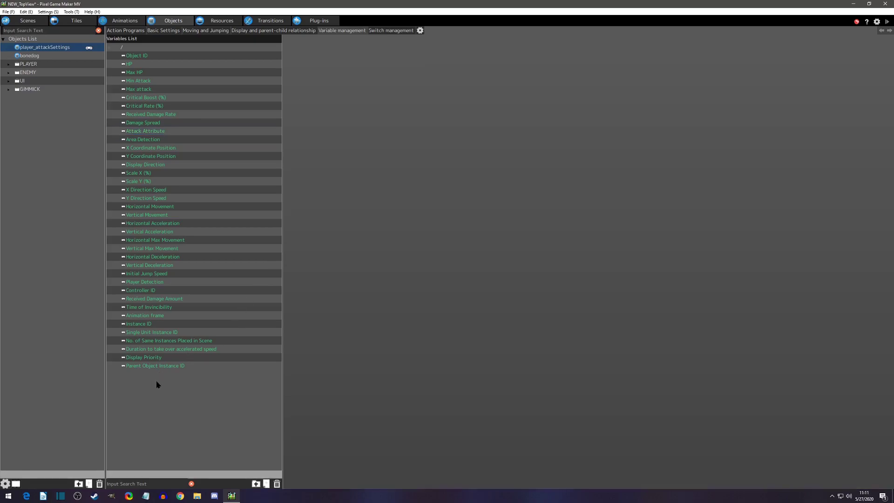
# Add a variable named 'Attack Attribute Notes' just below Attack Attribute.
pyautogui.rightClick(133, 398)
pyautogui.click(141, 407)
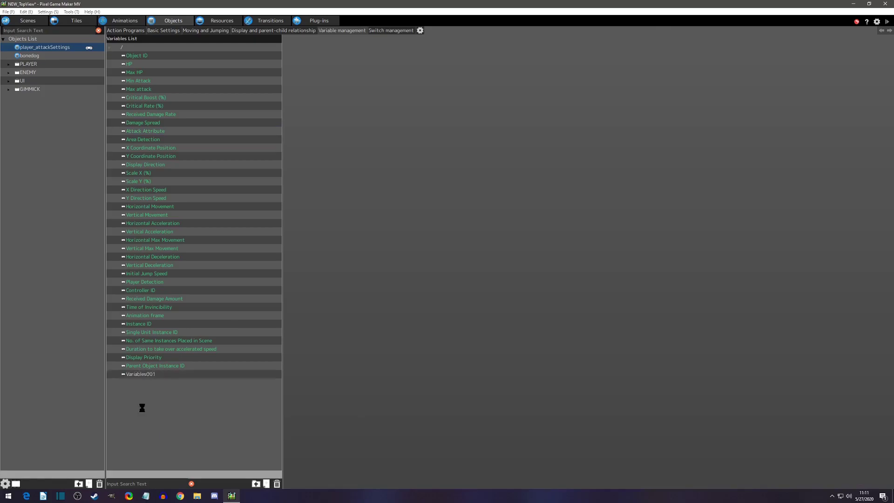
pyautogui.moveTo(141, 374); pyautogui.dragTo(171, 139)
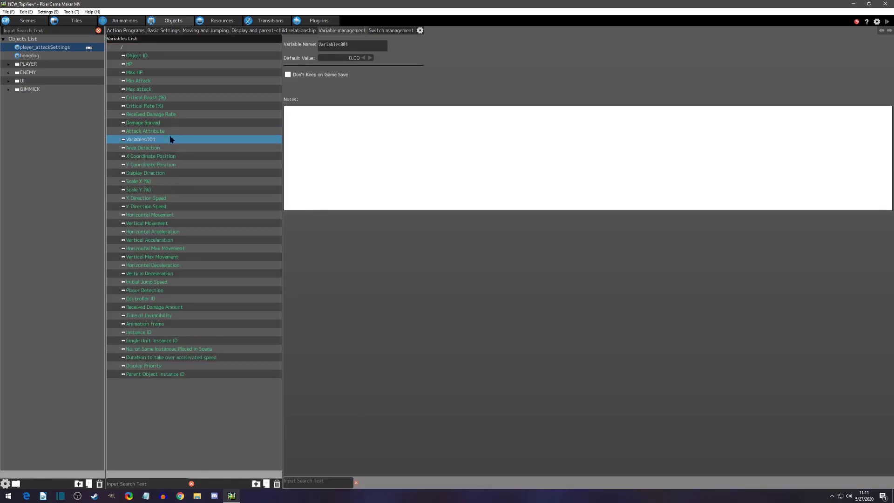
pyautogui.click(355, 47)
pyautogui.write('Attack Attribute Notes')
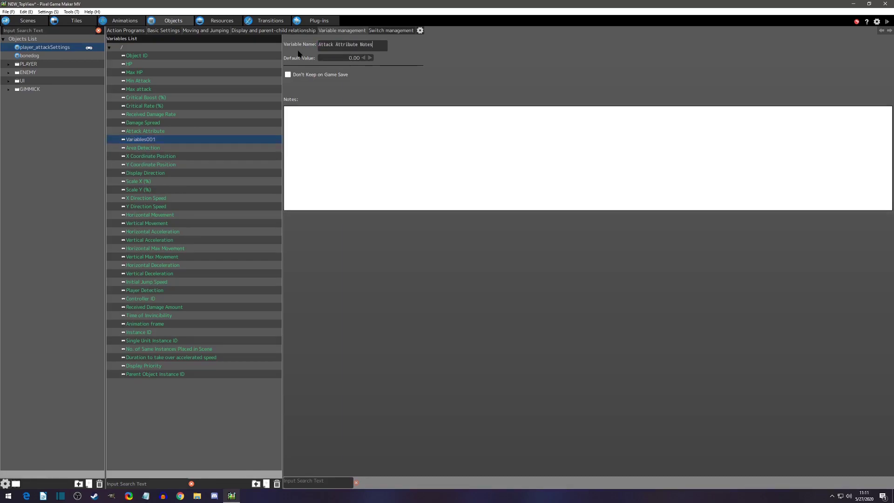
pyautogui.press('Return')
# Write the notes '9 = lava' and '10 = hurricane' for the new variable.
pyautogui.click(390, 137)
pyautogui.write('9 = lava')
pyautogui.press('Return')
pyautogui.write('10 = hurricane')
pyautogui.click(157, 132)
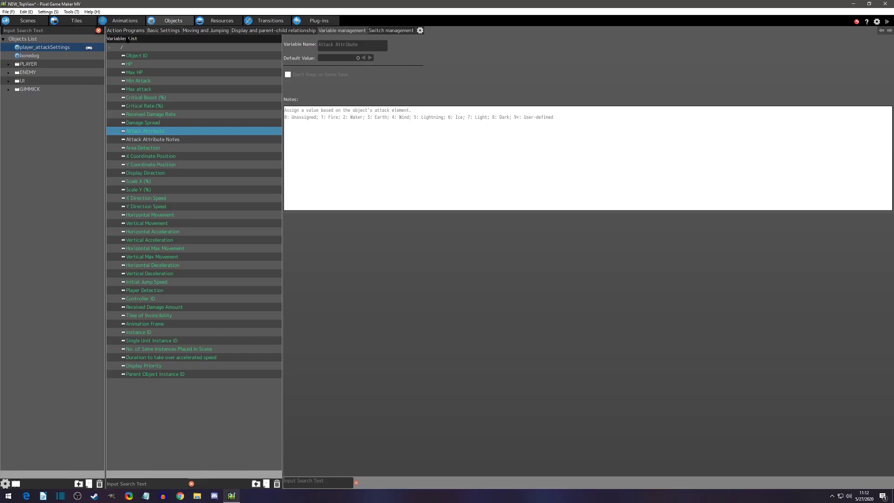
# Remove the HP Is 0 condition from bonedog's motion-to-destroy link.
pyautogui.click(126, 31)
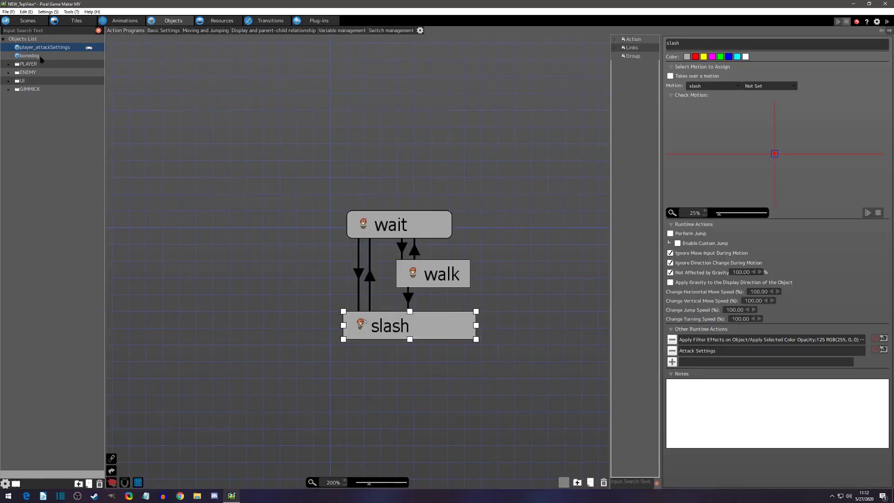
pyautogui.click(41, 56)
pyautogui.click(345, 226)
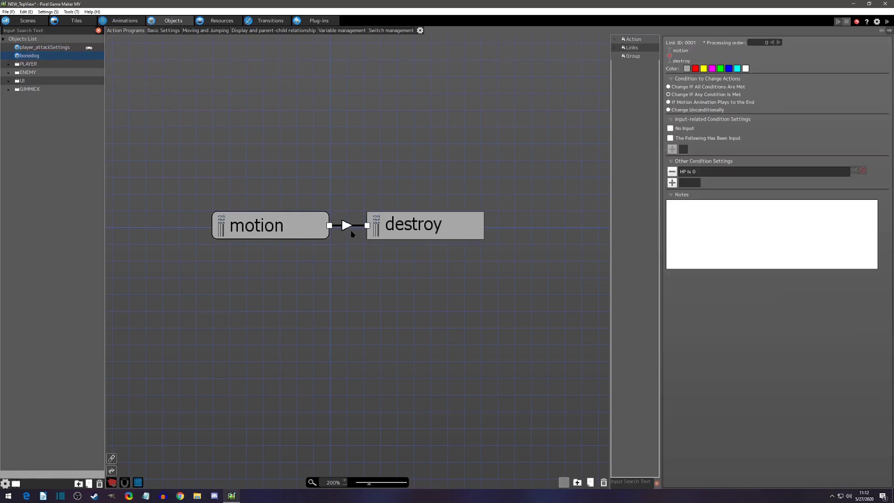
pyautogui.click(672, 172)
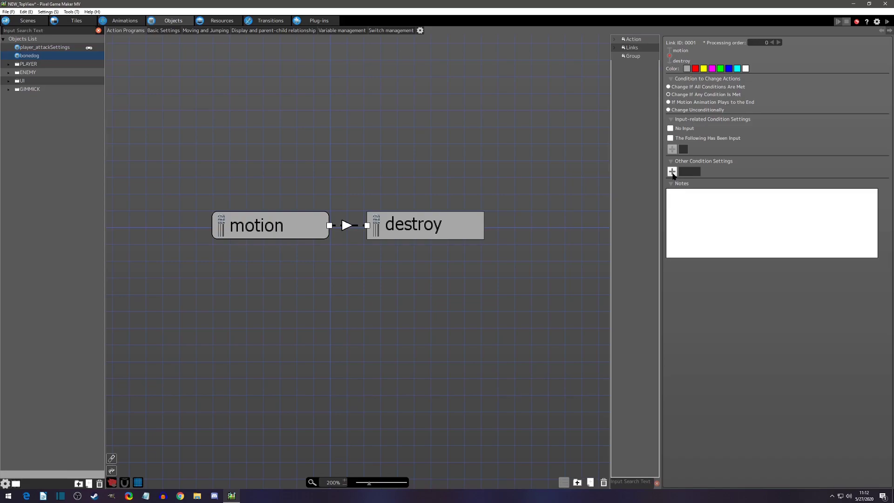
pyautogui.click(672, 172)
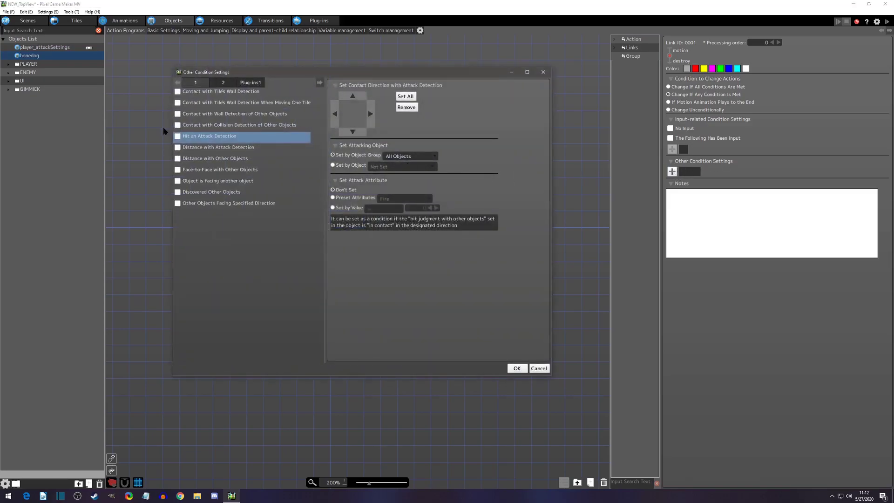
# Add a Hit an Attack Detection condition: all directions, attacker player_attackSettings, preset attribute Fire.
pyautogui.click(178, 136)
pyautogui.click(404, 98)
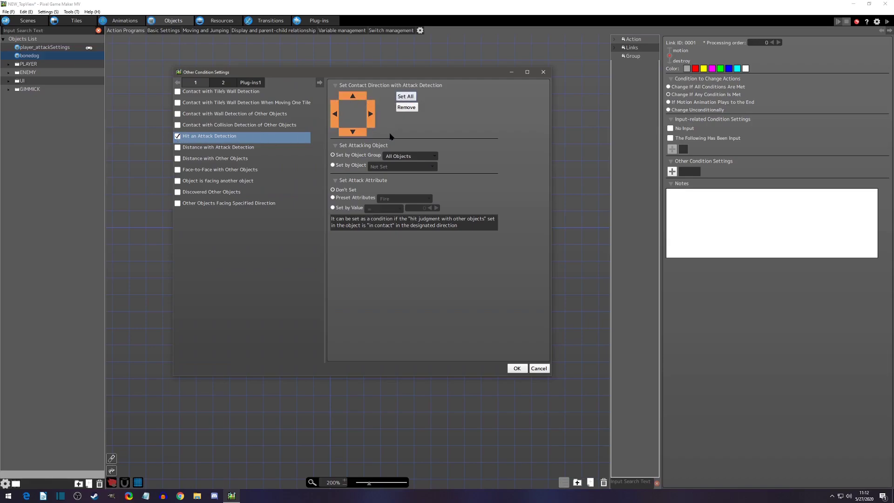
pyautogui.click(361, 168)
pyautogui.click(382, 168)
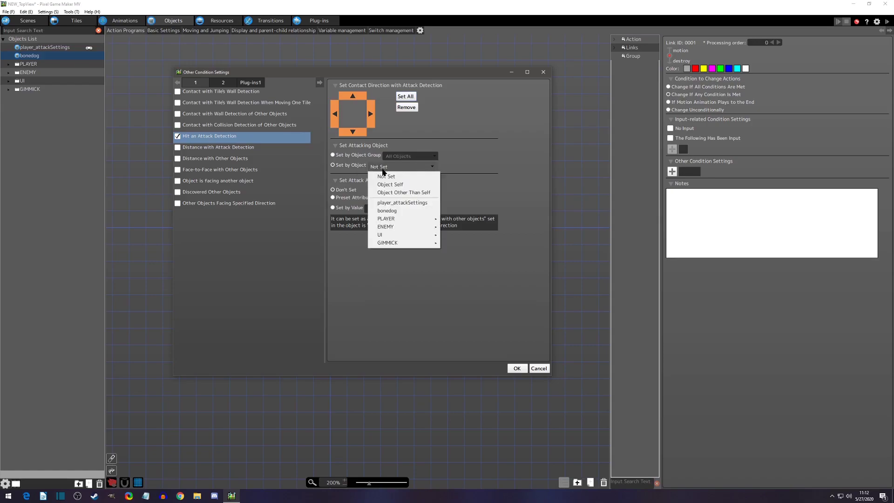
pyautogui.click(391, 204)
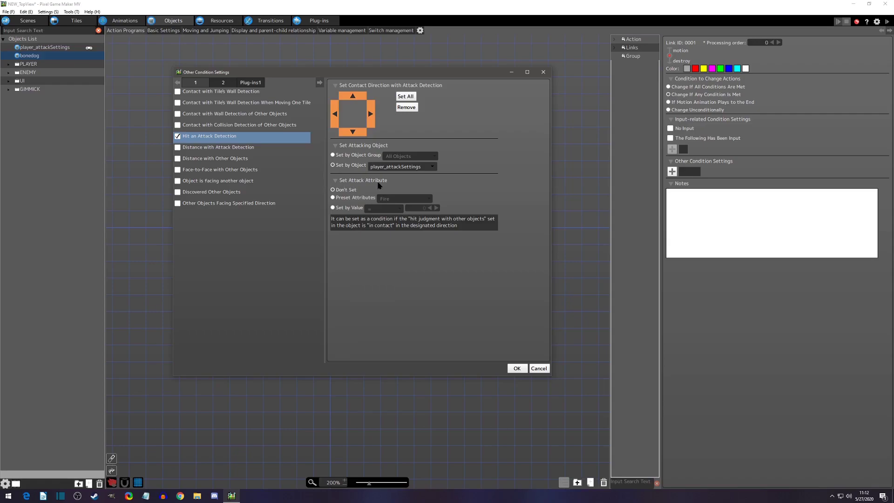
pyautogui.click(347, 198)
pyautogui.click(400, 202)
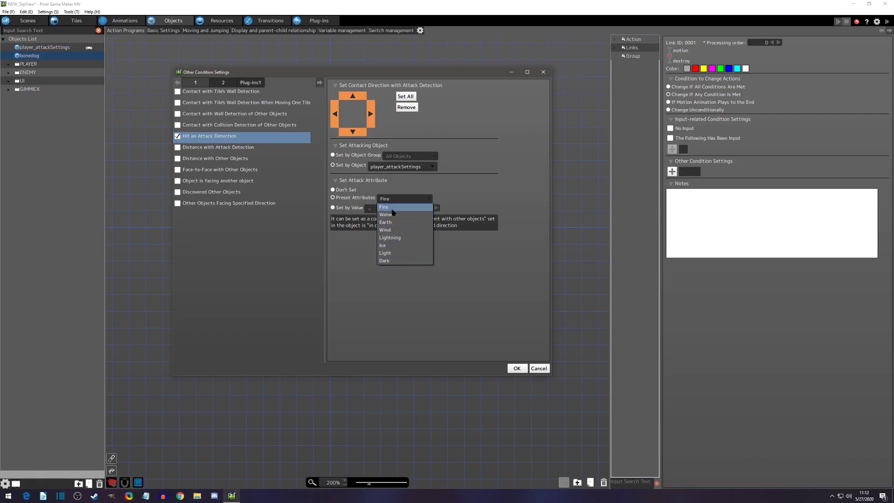
pyautogui.click(393, 208)
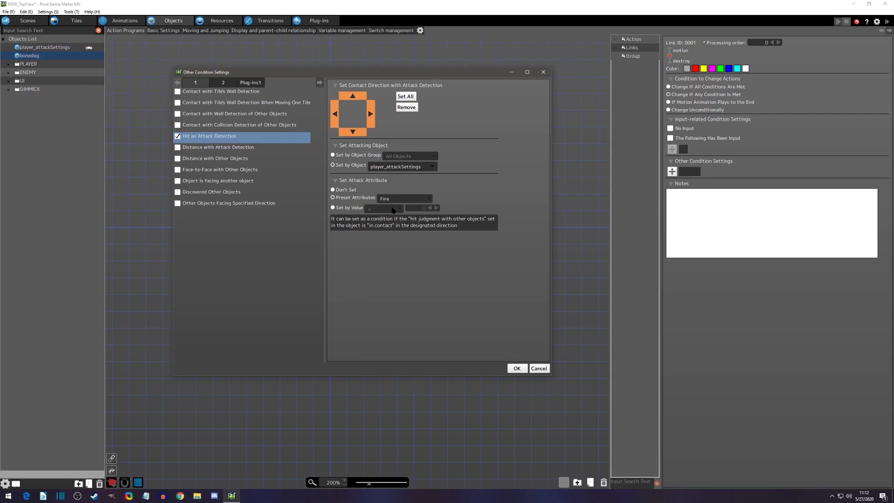
# Try matching the attribute by value, then revert to preset Fire and confirm the condition.
pyautogui.click(332, 208)
pyautogui.click(399, 210)
pyautogui.click(373, 226)
pyautogui.click(373, 209)
pyautogui.click(370, 215)
pyautogui.click(334, 198)
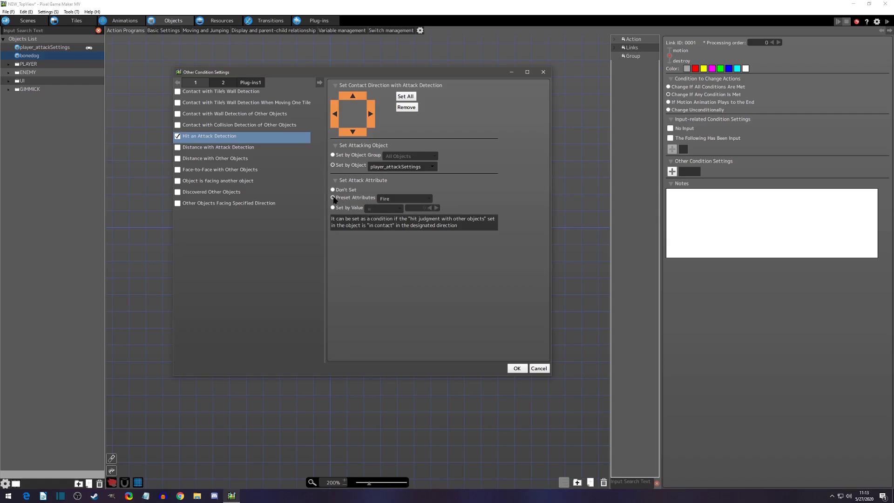
pyautogui.click(397, 201)
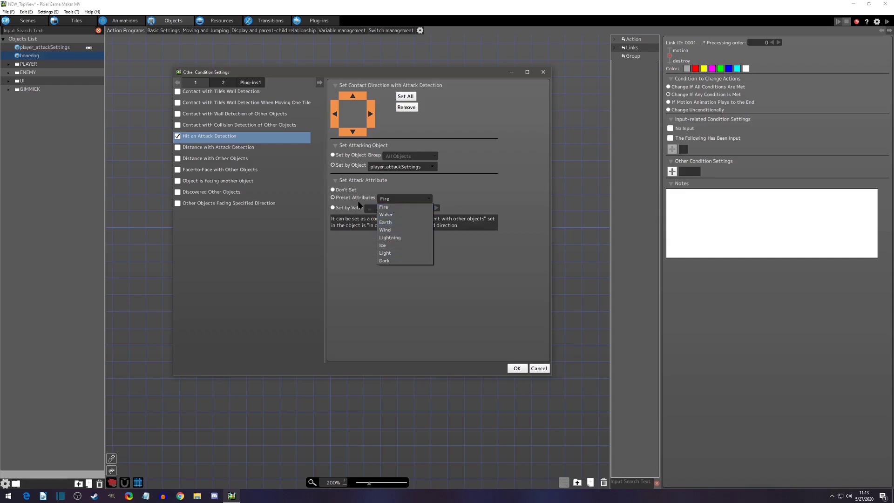
pyautogui.click(390, 207)
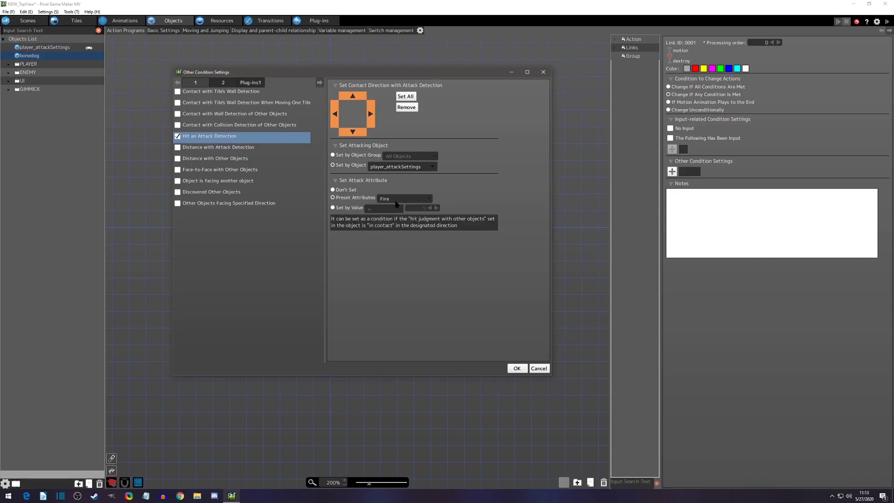
pyautogui.click(517, 368)
# Review the Hit an Attack Detection condition on bonedog's motion-to-destroy link without changes.
pyautogui.click(388, 229)
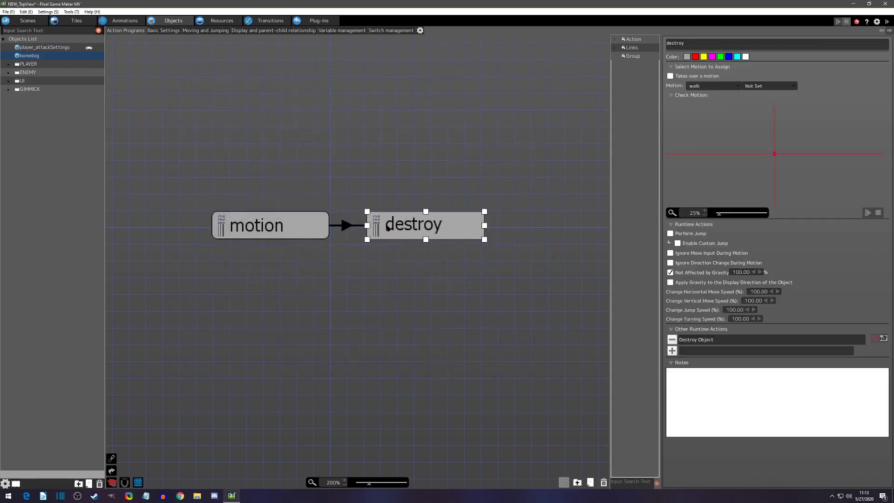
pyautogui.click(350, 227)
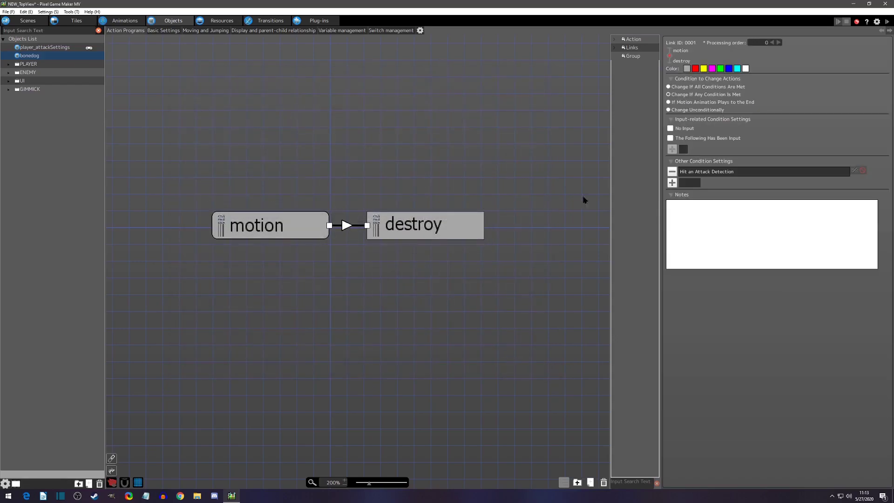
pyautogui.doubleClick(718, 168)
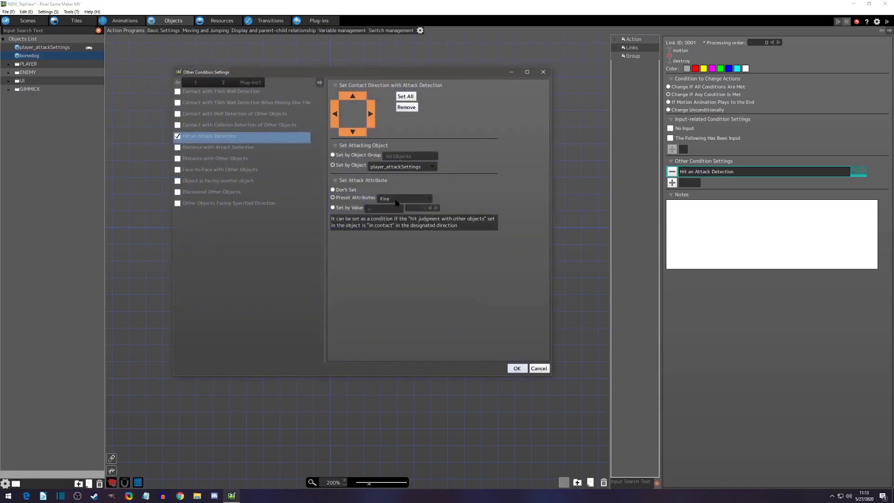
pyautogui.click(543, 72)
# Check that player_attackSettings' slash Attack Settings still use the Fire preset attribute.
pyautogui.click(40, 49)
pyautogui.click(433, 337)
pyautogui.doubleClick(689, 352)
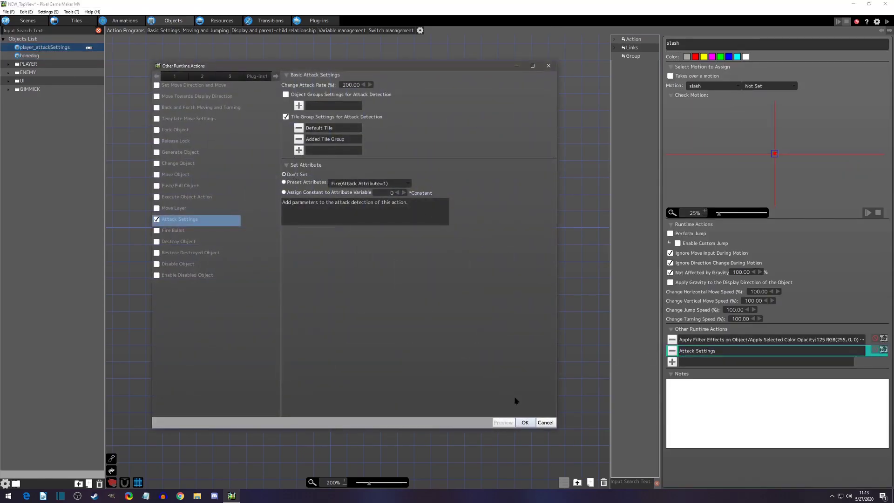
pyautogui.click(531, 423)
# Save and test-play, slashing with z near the skeletons while moving right then left.
pyautogui.click(856, 21)
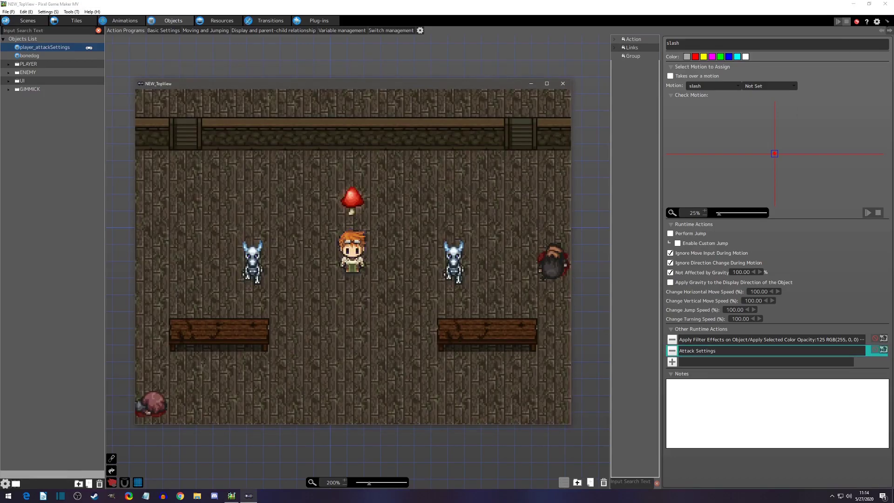
pyautogui.press('z')
pyautogui.press('Right')
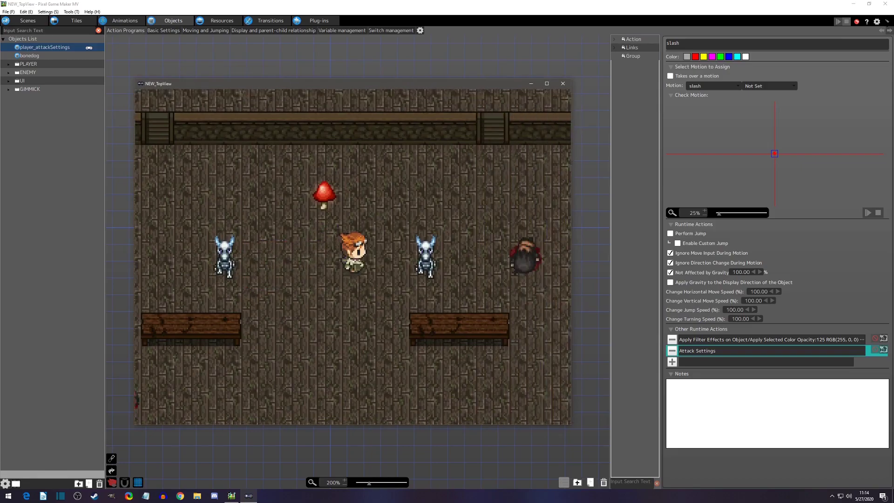
pyautogui.press('z')
pyautogui.press('z')
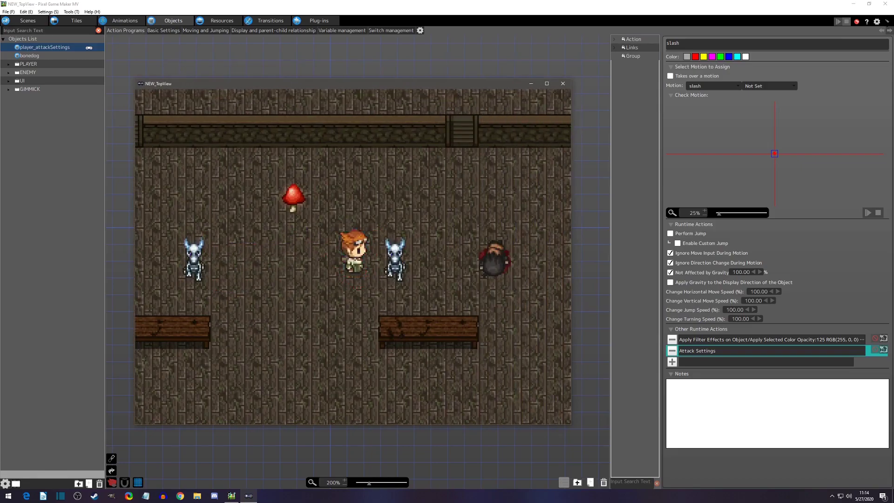
pyautogui.press('z')
pyautogui.press('z')
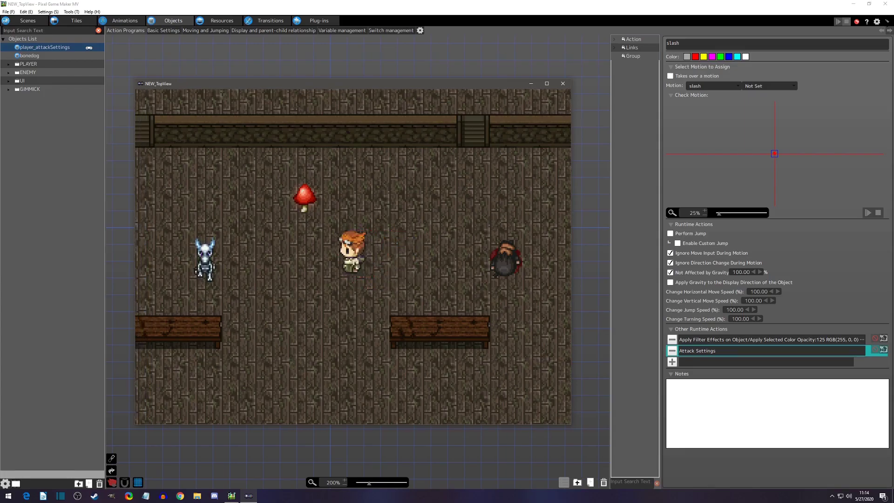
pyautogui.press('Left')
# Close the test play and reconfirm the slash Attack Settings.
pyautogui.click(563, 84)
pyautogui.doubleClick(722, 350)
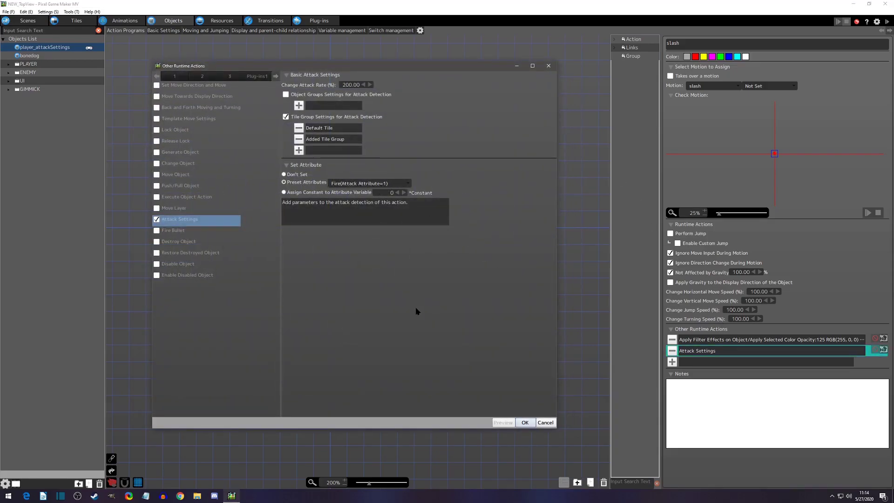
pyautogui.click(525, 423)
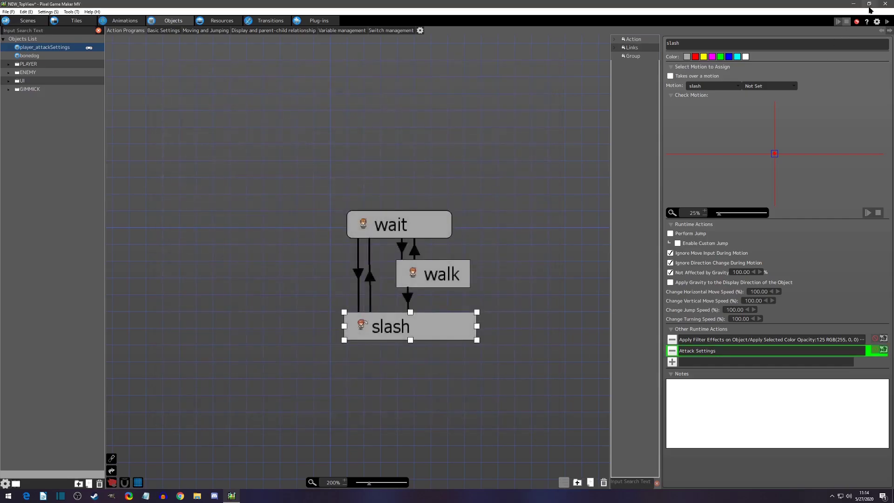
# Run another test play, slash a skeleton to defeat it, then close the test window.
pyautogui.press('F5')
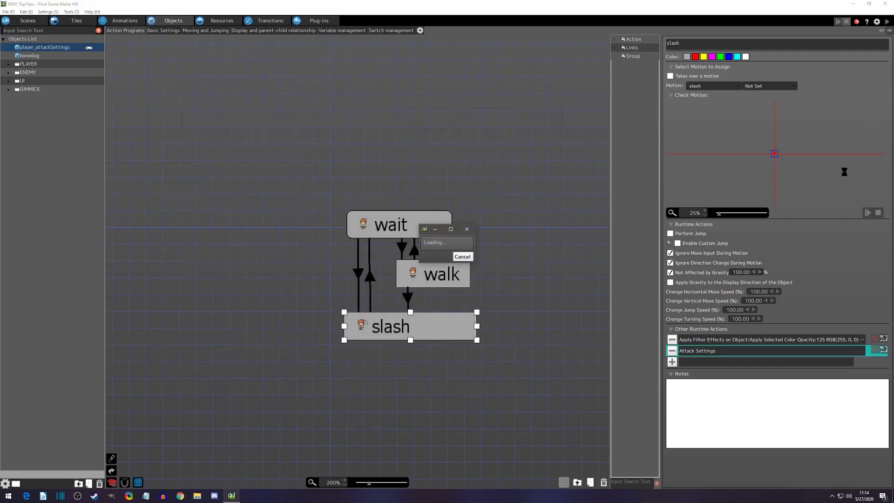
pyautogui.press('Left')
pyautogui.press('z')
pyautogui.press('Right')
pyautogui.press('z')
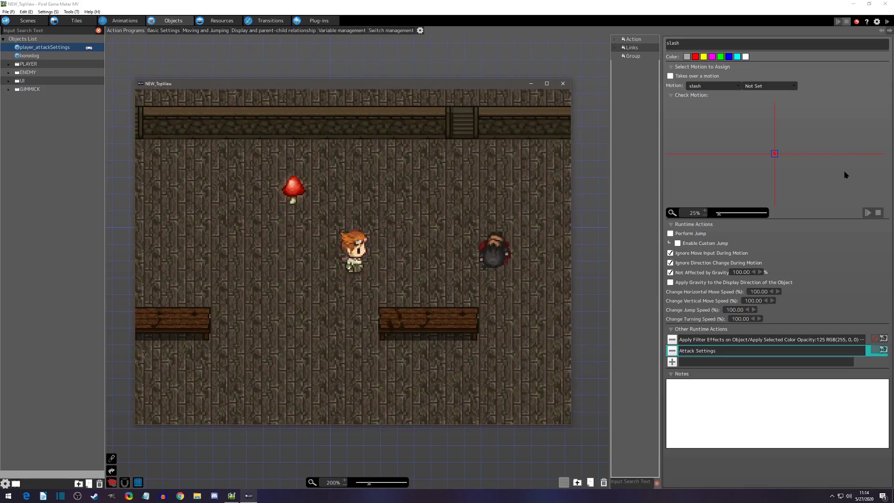
pyautogui.press('Up')
pyautogui.press('Down')
pyautogui.press('z')
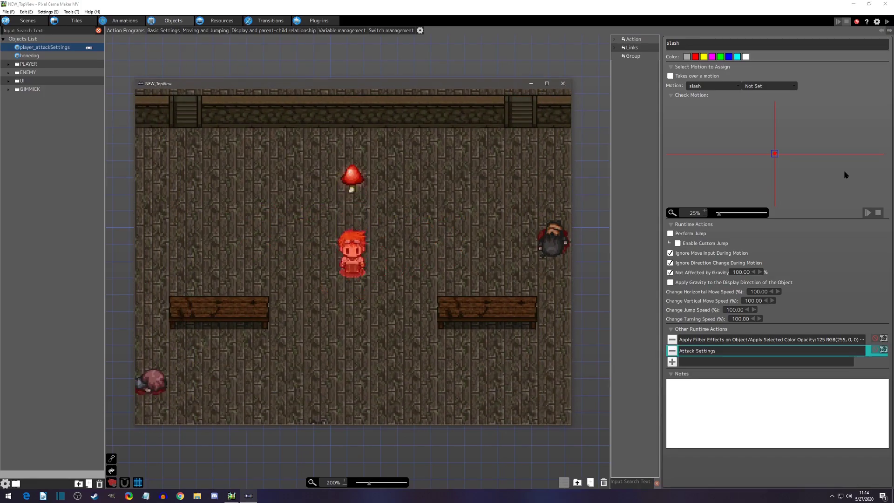
pyautogui.click(568, 87)
# Keep the slash's preset attribute on Fire, assign constant 10 to the attribute variable, and close.
pyautogui.doubleClick(706, 353)
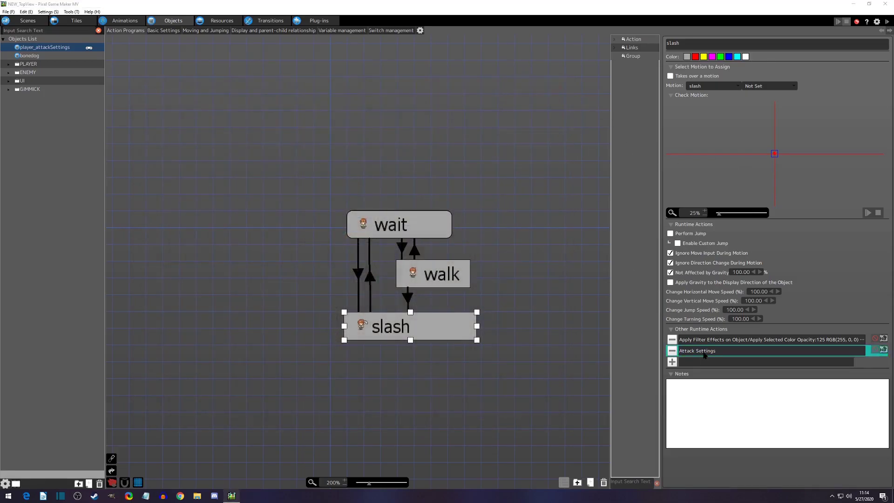
pyautogui.click(358, 185)
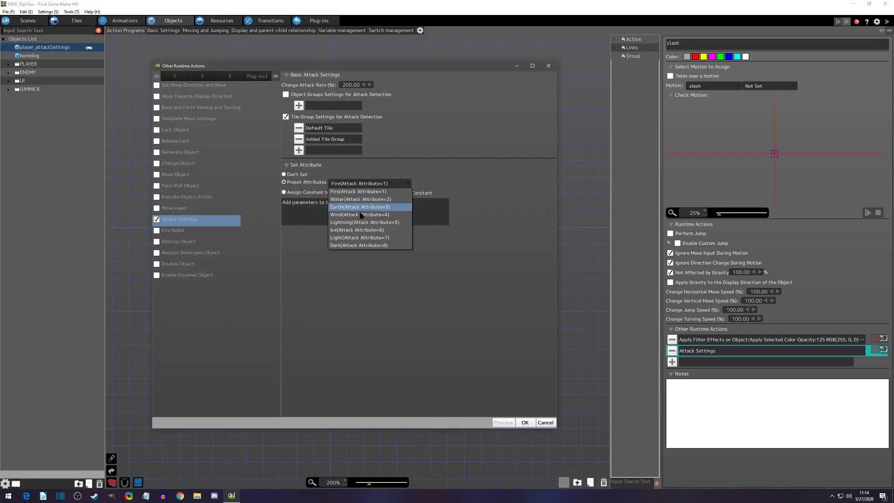
pyautogui.click(367, 192)
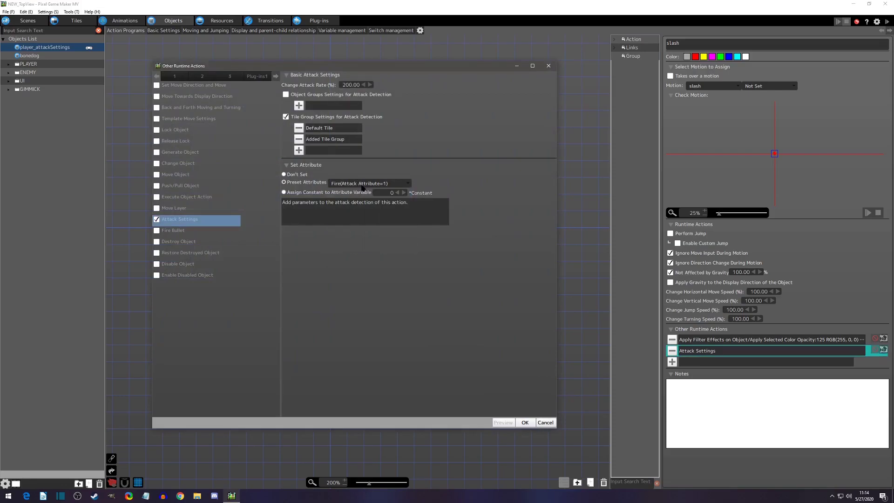
pyautogui.click(336, 186)
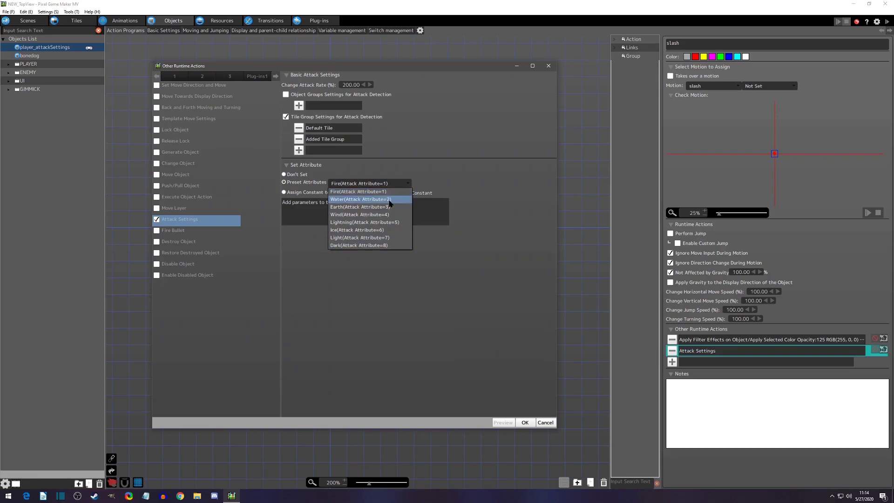
pyautogui.click(358, 191)
pyautogui.click(284, 193)
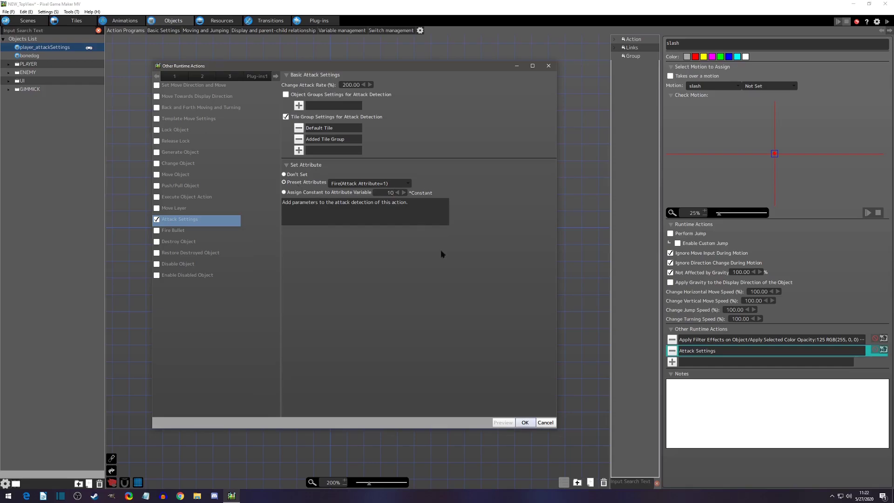
pyautogui.click(535, 422)
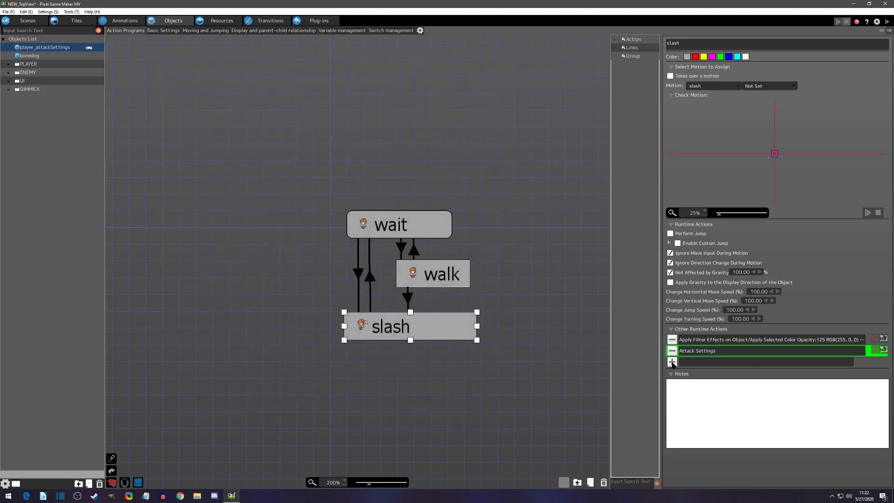
pyautogui.click(672, 361)
pyautogui.click(213, 76)
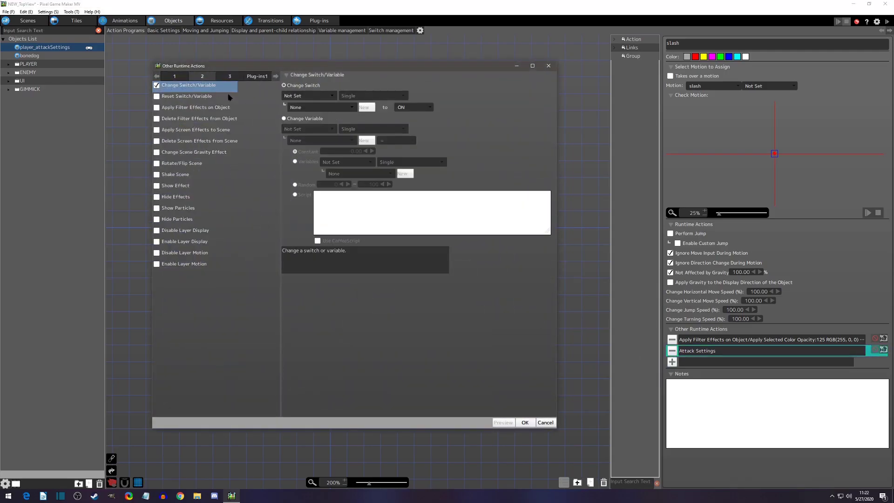
pyautogui.click(284, 119)
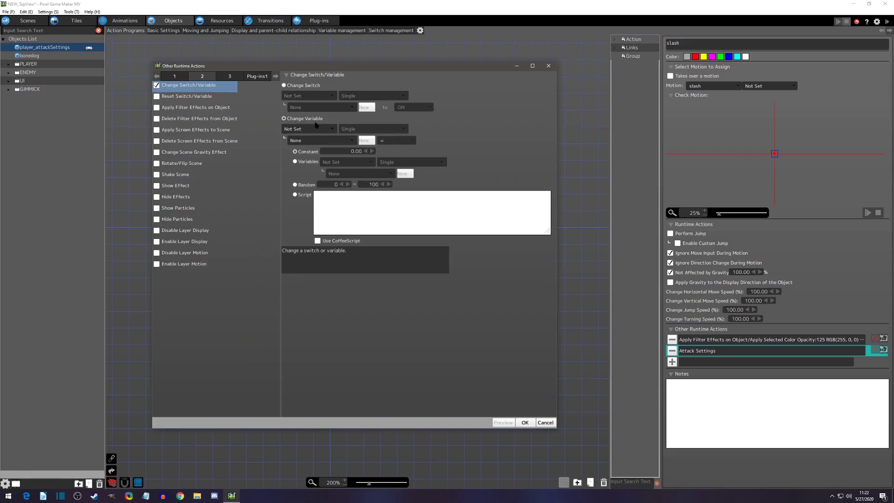
pyautogui.click(303, 130)
pyautogui.click(307, 139)
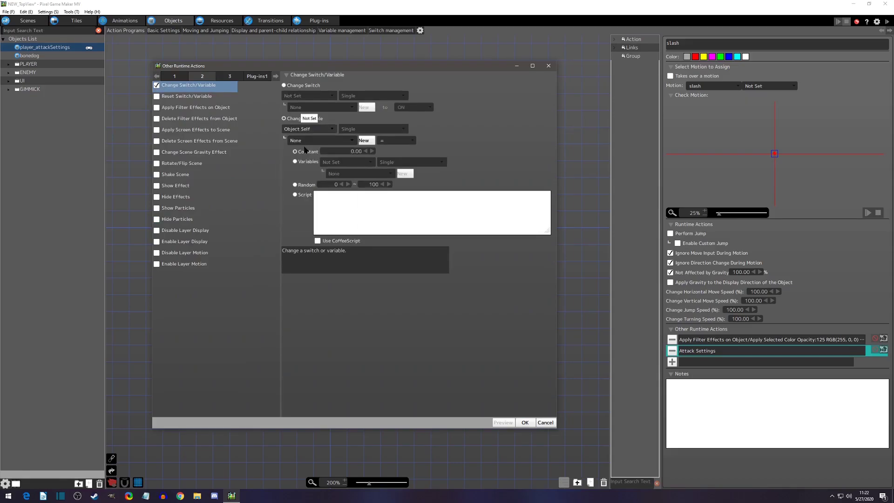
pyautogui.click(310, 142)
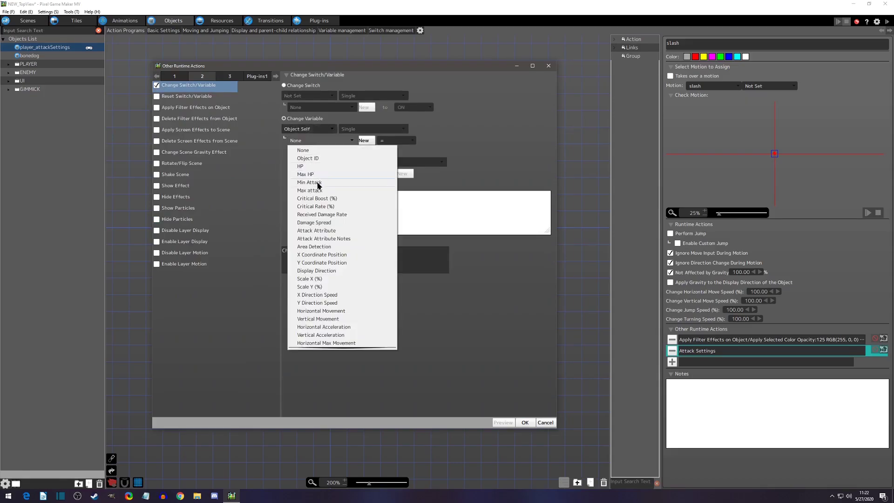
pyautogui.click(318, 231)
pyautogui.click(348, 151)
pyautogui.click(392, 141)
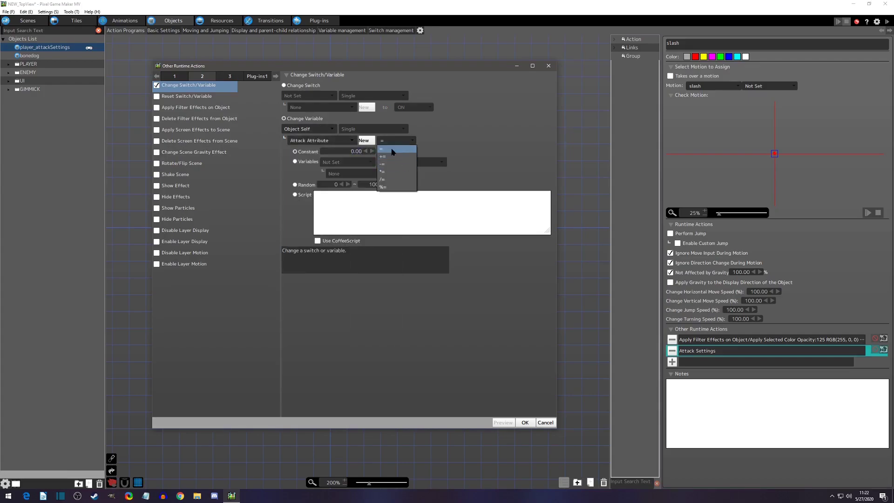
pyautogui.click(395, 149)
pyautogui.click(351, 149)
pyautogui.write('9')
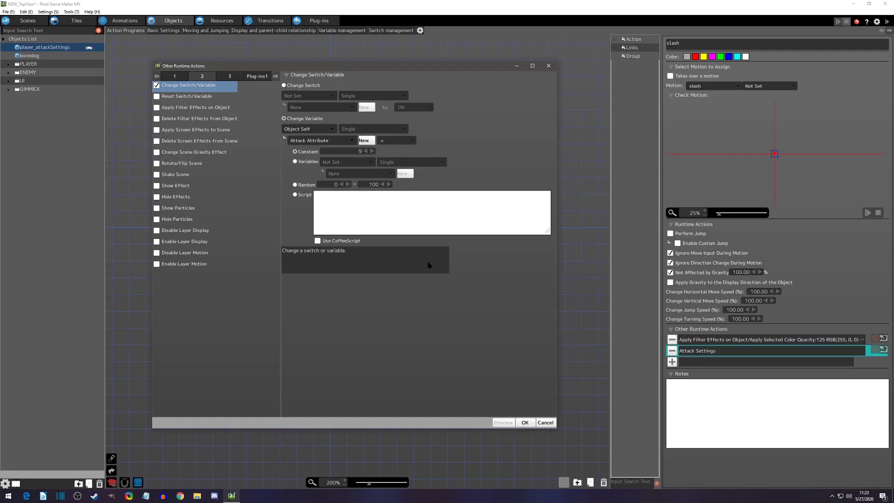
pyautogui.click(544, 423)
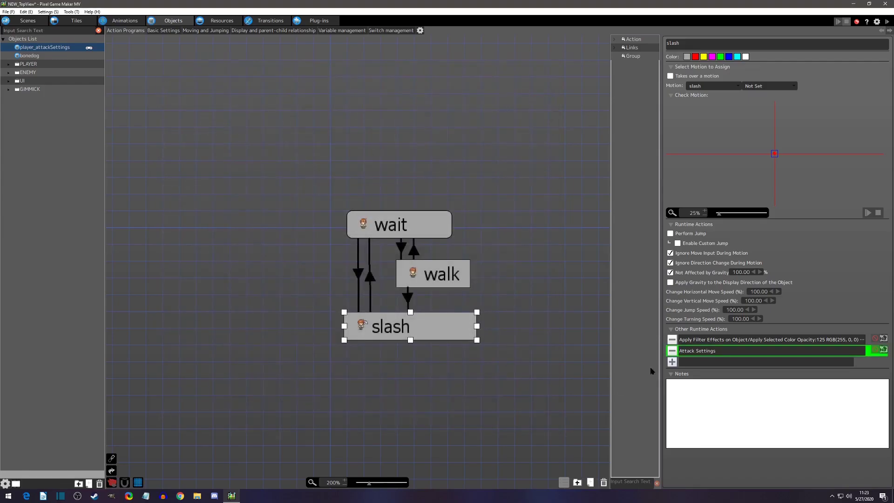
pyautogui.doubleClick(713, 355)
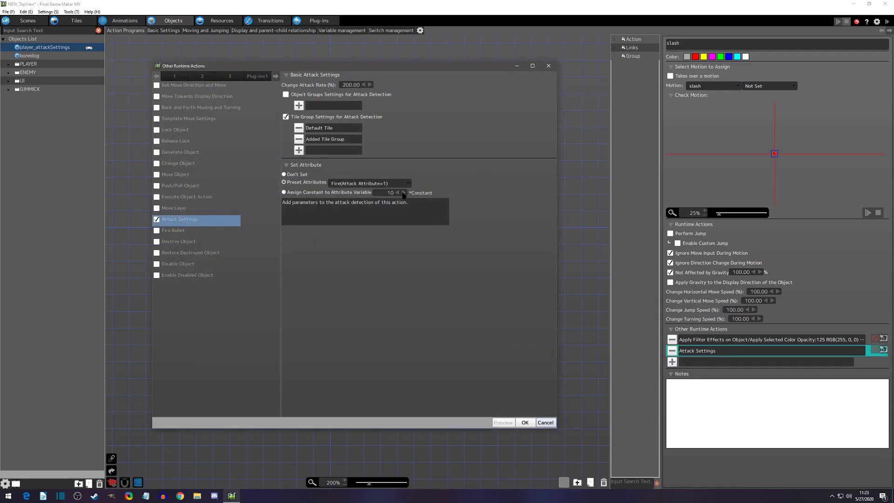
pyautogui.click(546, 423)
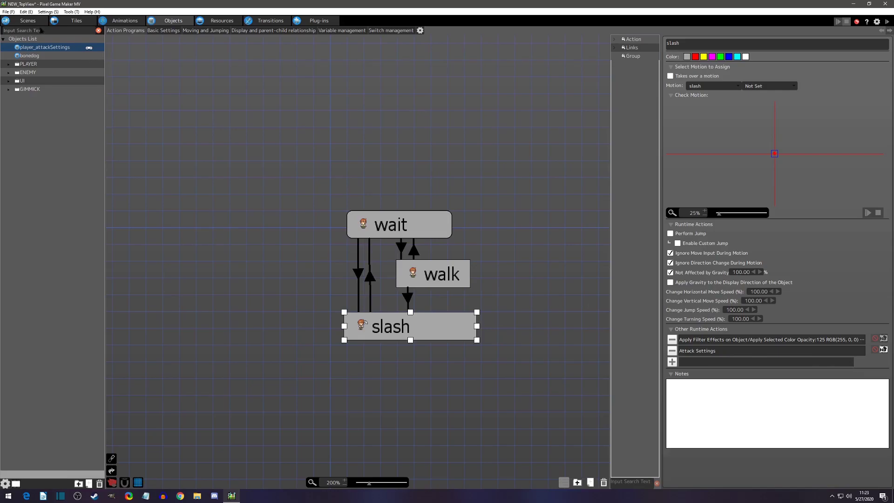
pyautogui.click(28, 21)
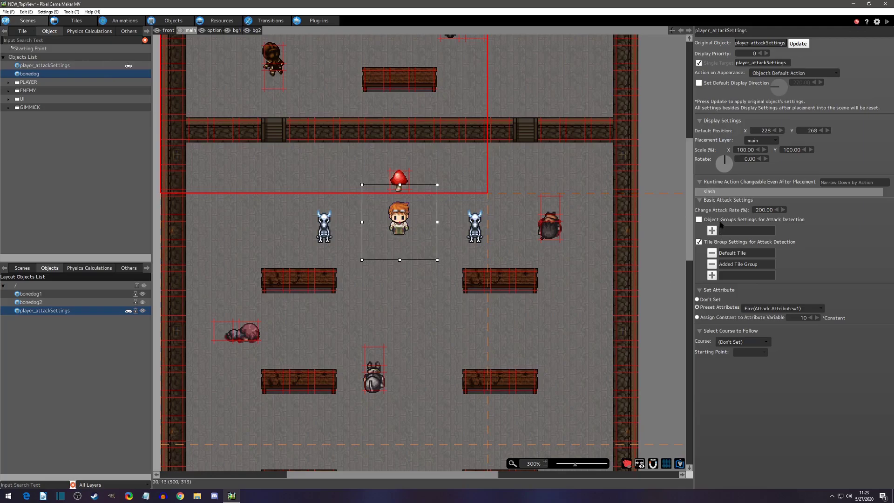
# Turn off Tile Group Settings for the player instance's attack detection.
pyautogui.click(700, 201)
pyautogui.click(699, 201)
pyautogui.click(700, 243)
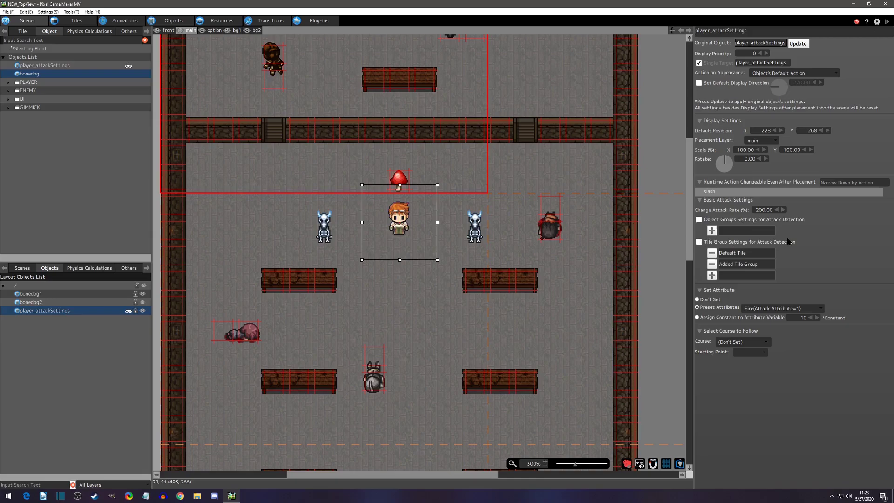
pyautogui.click(712, 253)
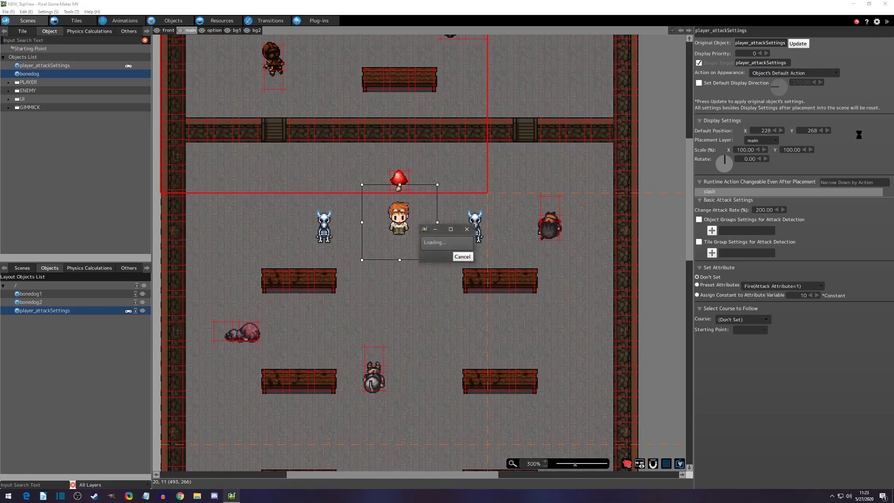
# In the running test play, slash with z and walk the player around the room.
pyautogui.press('Up')
pyautogui.press('z')
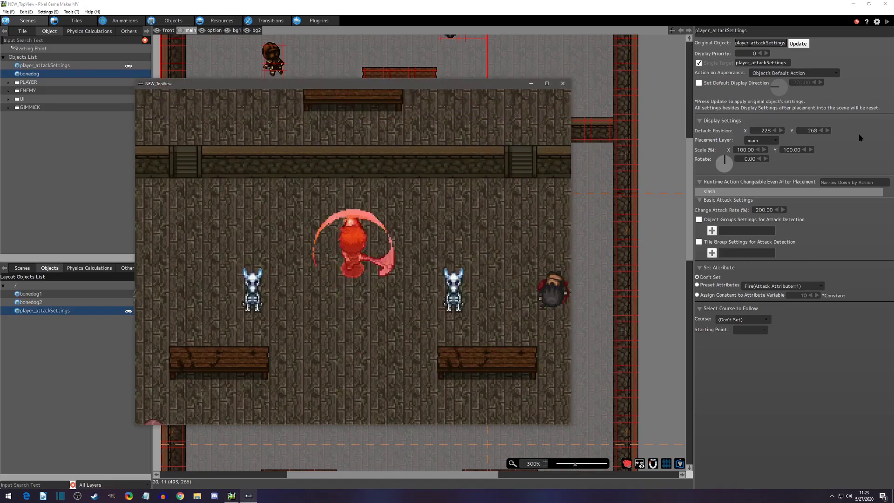
pyautogui.press('Down')
pyautogui.press('Left')
pyautogui.press('Up')
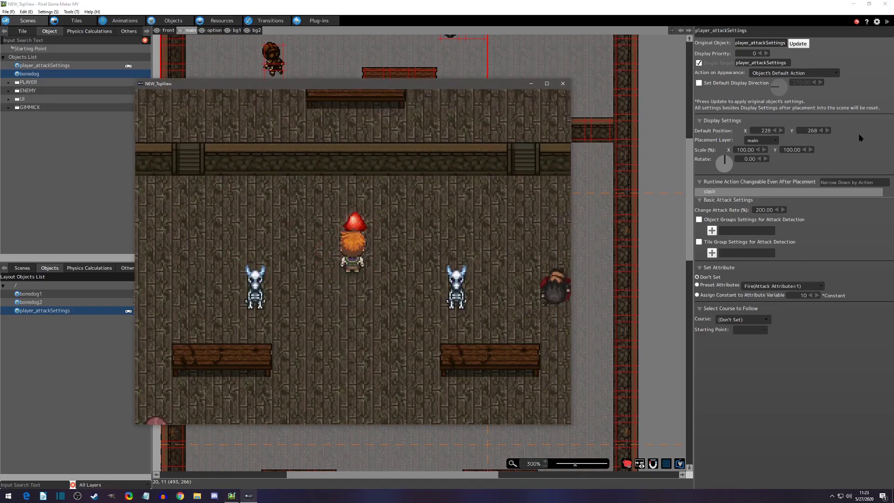